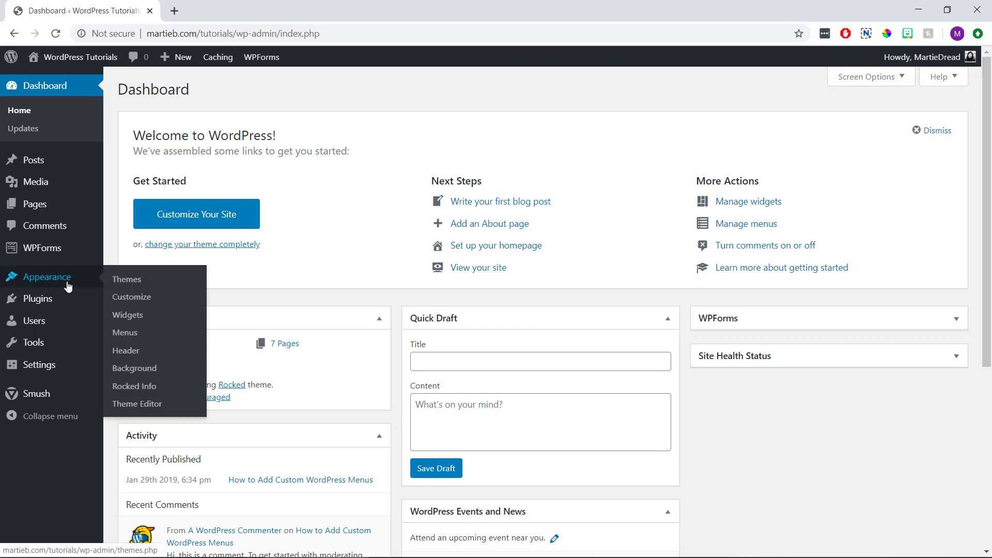
# Step: Open Appearance > Menus and turn on the Link Target option in Screen Options
pyautogui.click(126, 334)
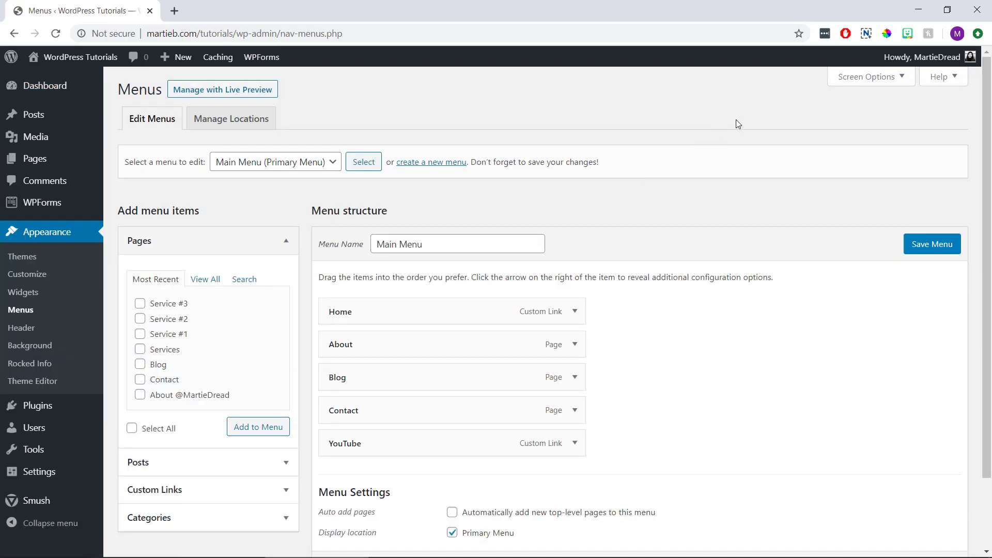
pyautogui.click(849, 77)
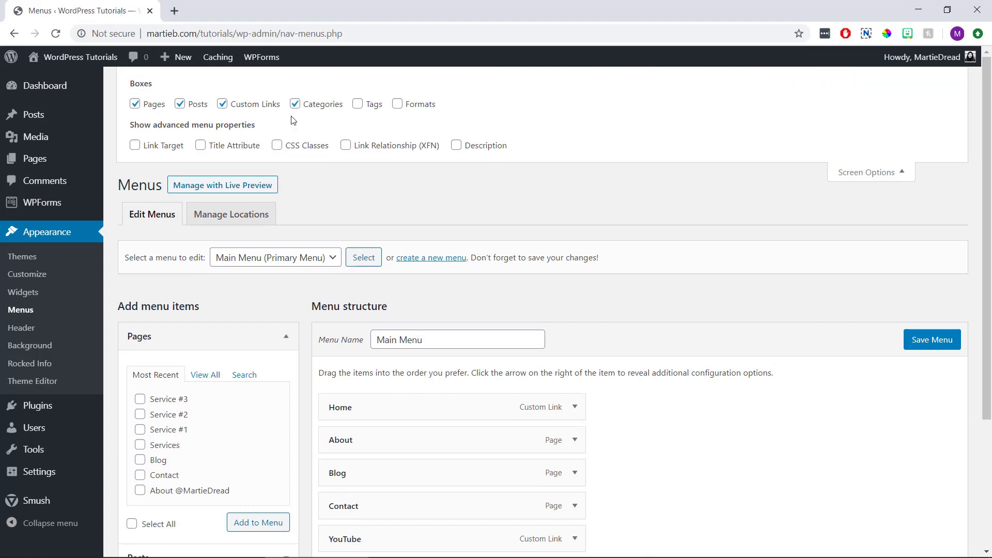
pyautogui.click(136, 147)
pyautogui.scroll(-3, 166, 161)
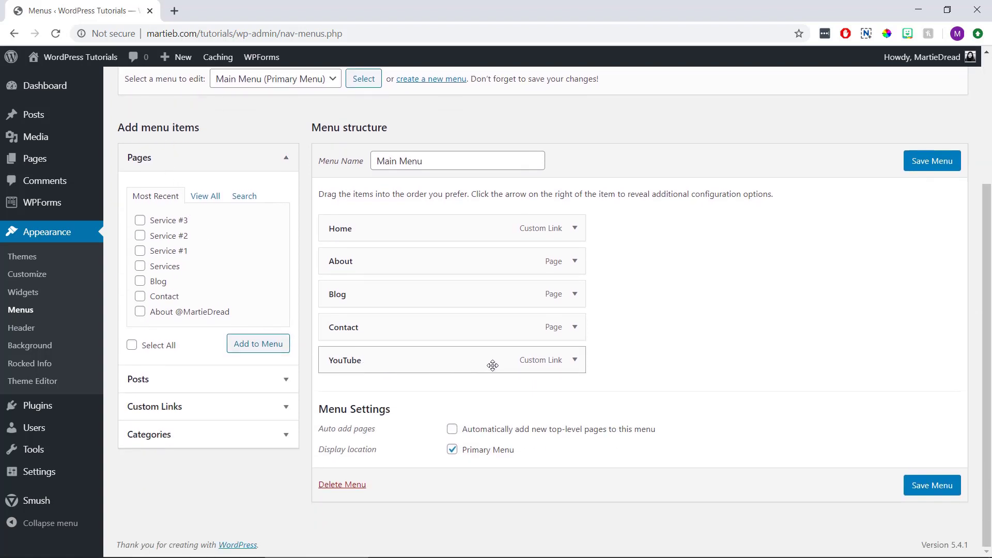
# Step: Expand the YouTube menu item and enable 'Open link in a new tab'
pyautogui.click(575, 361)
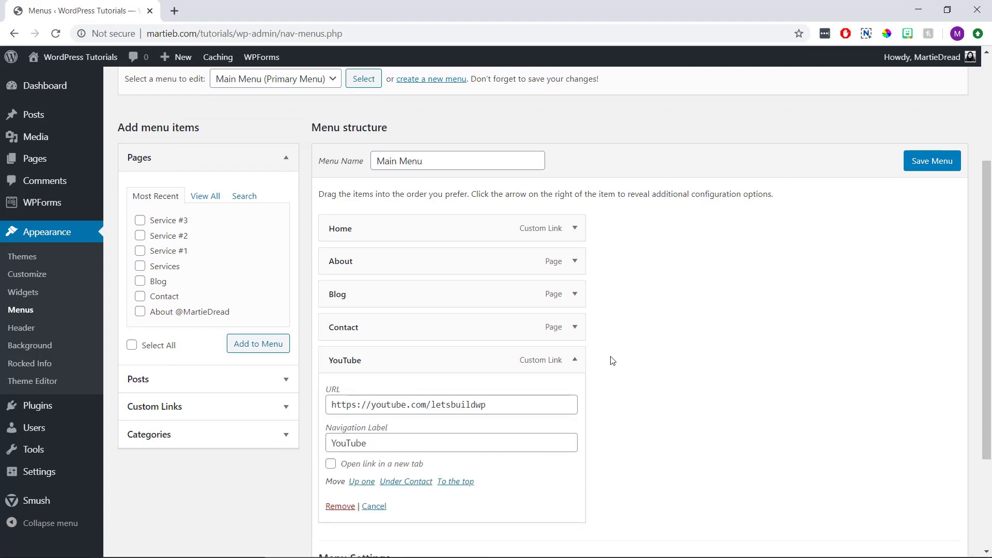
pyautogui.scroll(-2, 610, 360)
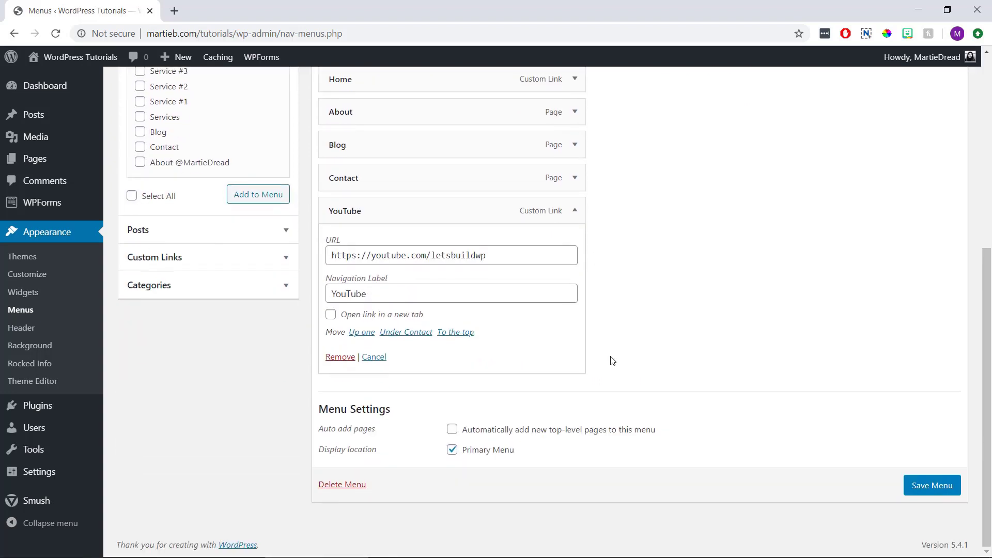
pyautogui.click(329, 319)
# Step: Save the Main Menu, visit the live site, and close the YouTube tab it opened
pyautogui.click(924, 492)
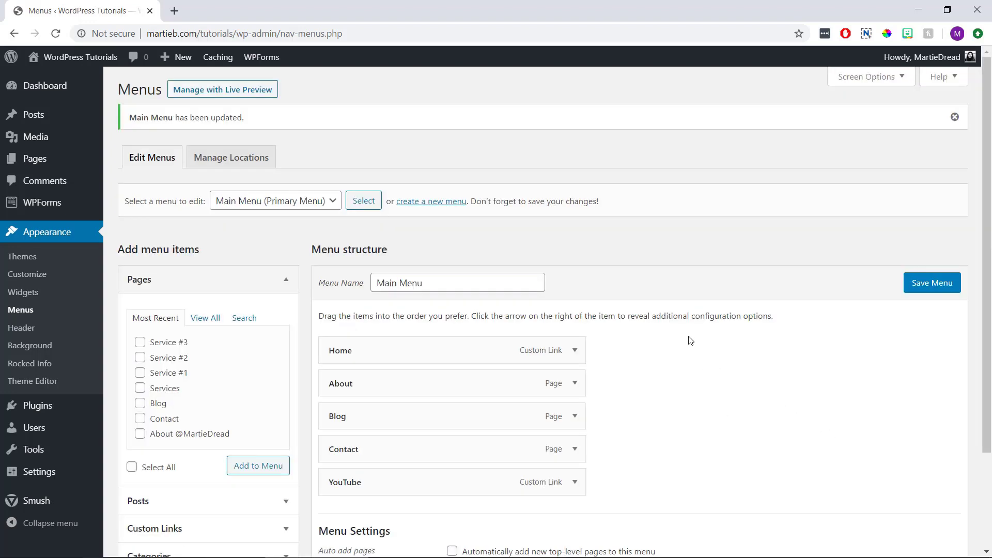
pyautogui.click(99, 58)
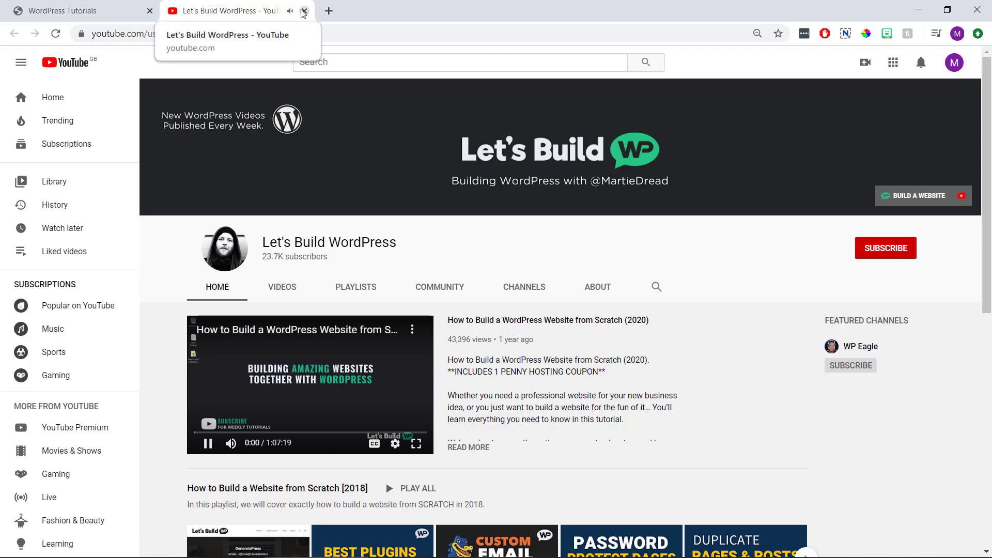
pyautogui.click(302, 12)
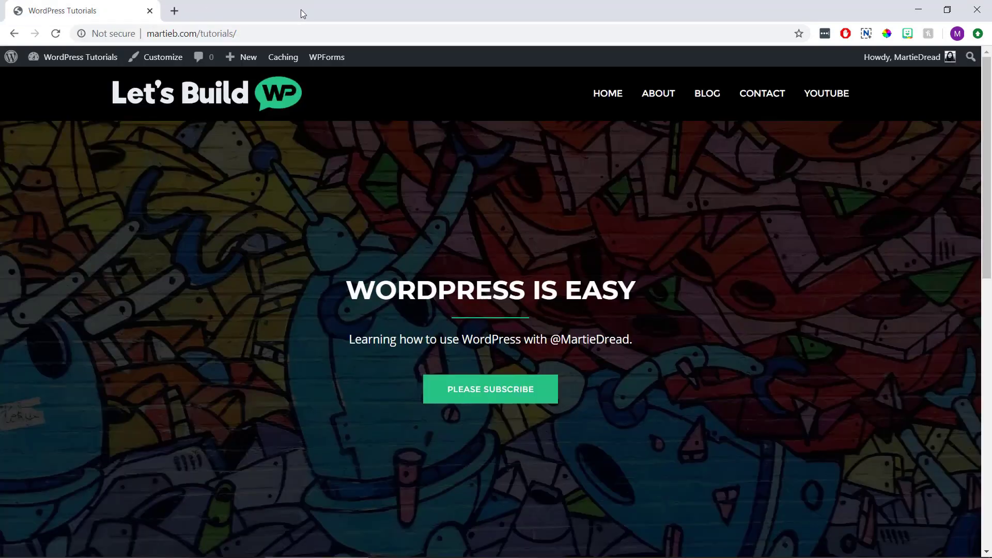